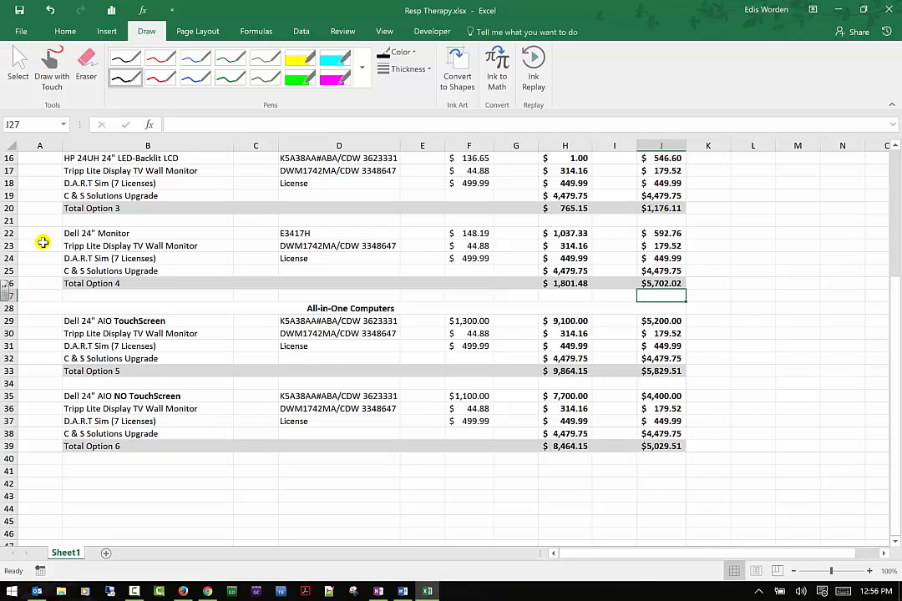
Select cells A22:D25 and view the Quick Analysis options for them, closing them without applying anything
click(15, 71)
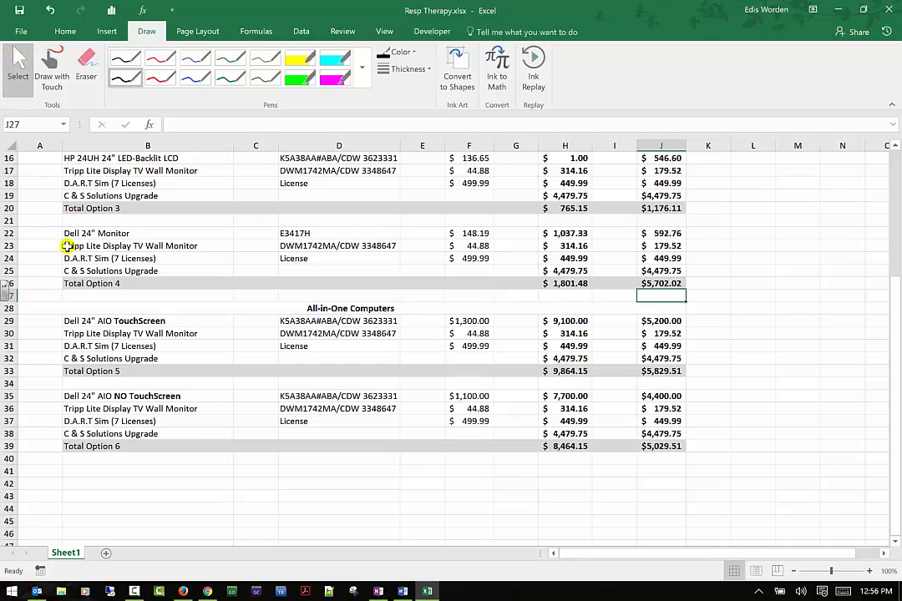
drag(23, 234, 309, 276)
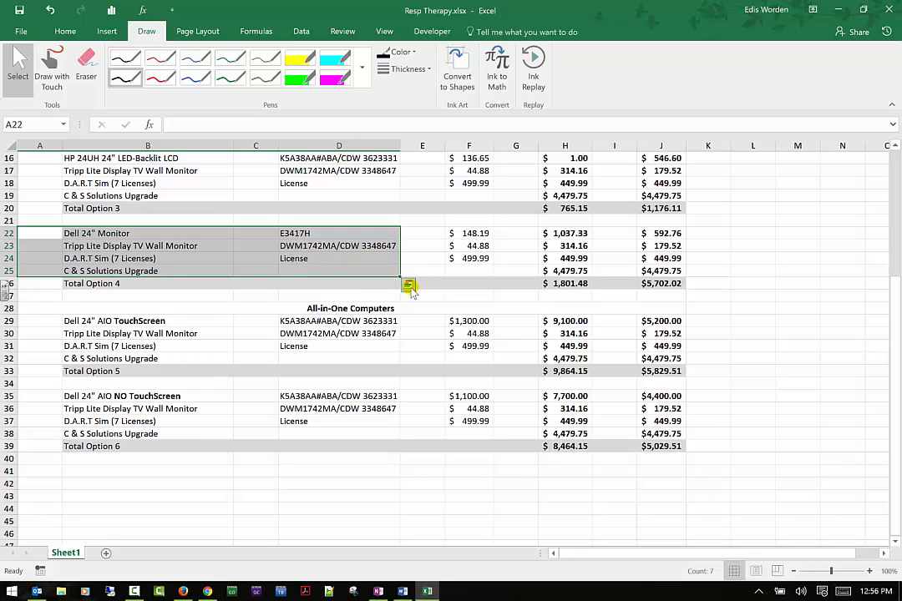
click(408, 286)
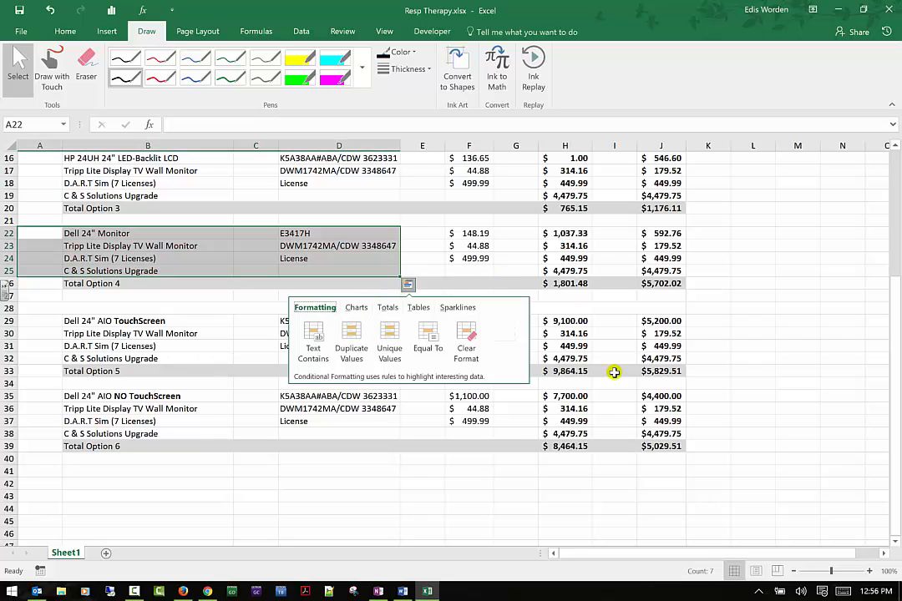
click(338, 532)
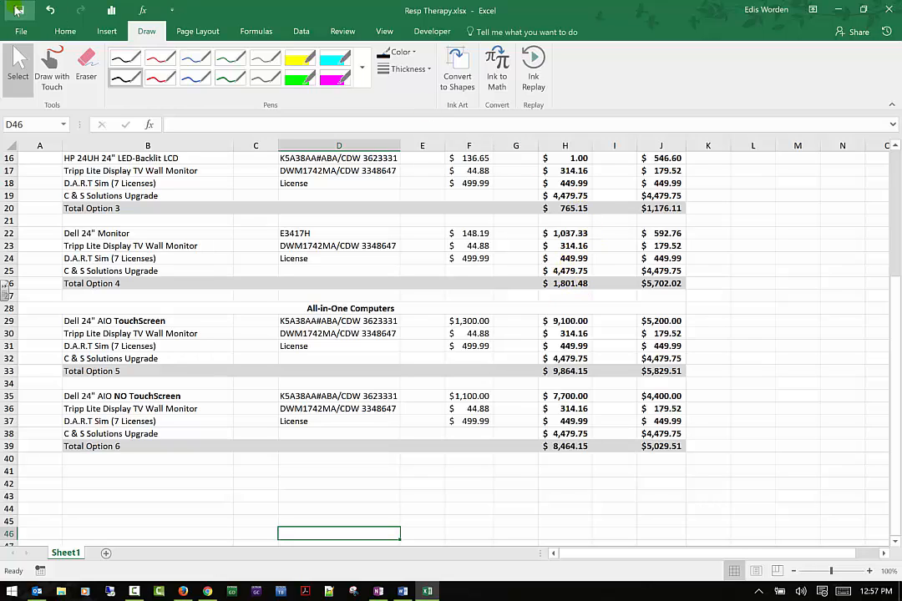
Handwrite a first name in black ink over the blank cells in columns K to N, and erase it
click(49, 77)
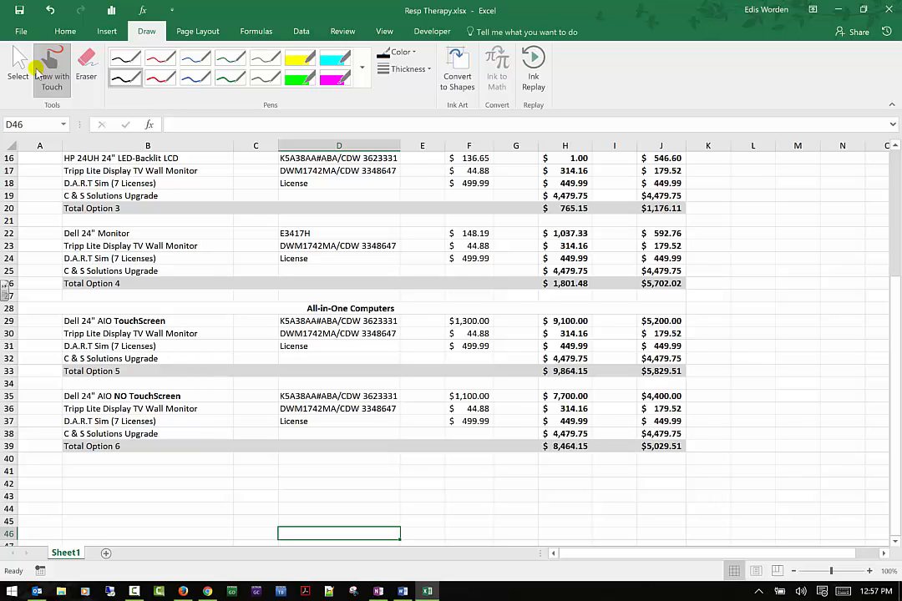
mouse_move(700, 313)
mouse_down()
mouse_move(740, 316)
mouse_move(696, 385)
mouse_up()
mouse_move(780, 365)
mouse_down()
mouse_move(799, 358)
mouse_move(857, 257)
mouse_move(823, 264)
mouse_up()
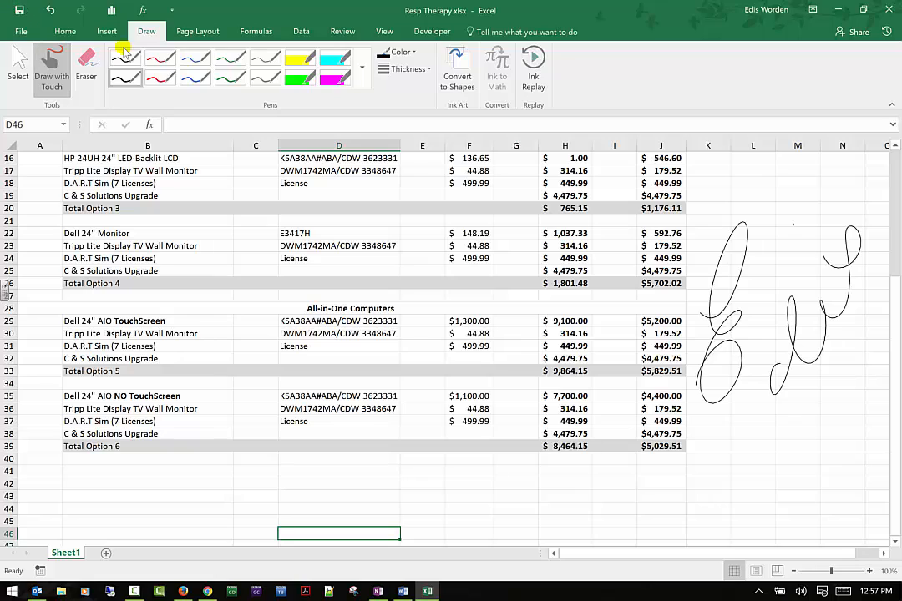
click(87, 58)
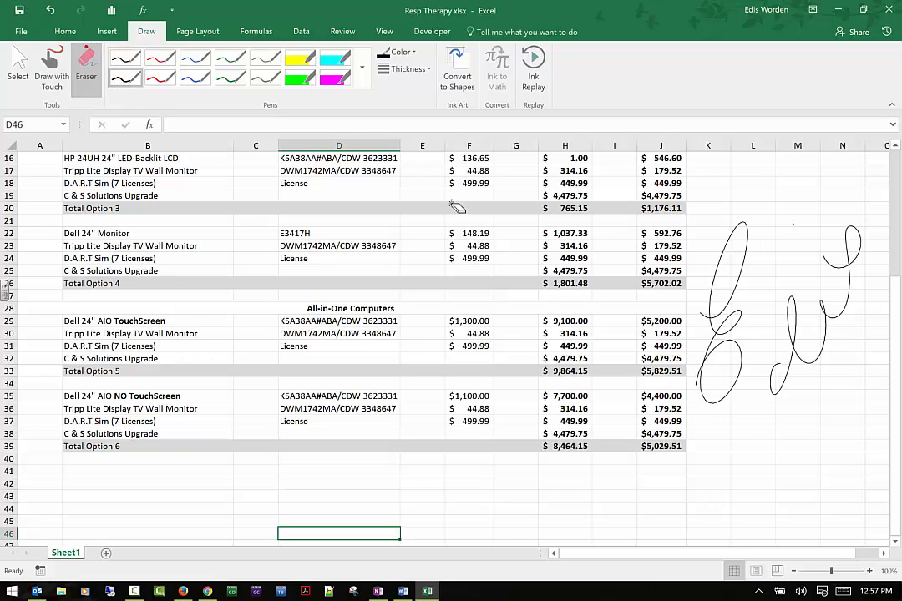
mouse_move(839, 275)
mouse_down()
mouse_move(770, 263)
mouse_move(777, 209)
mouse_up()
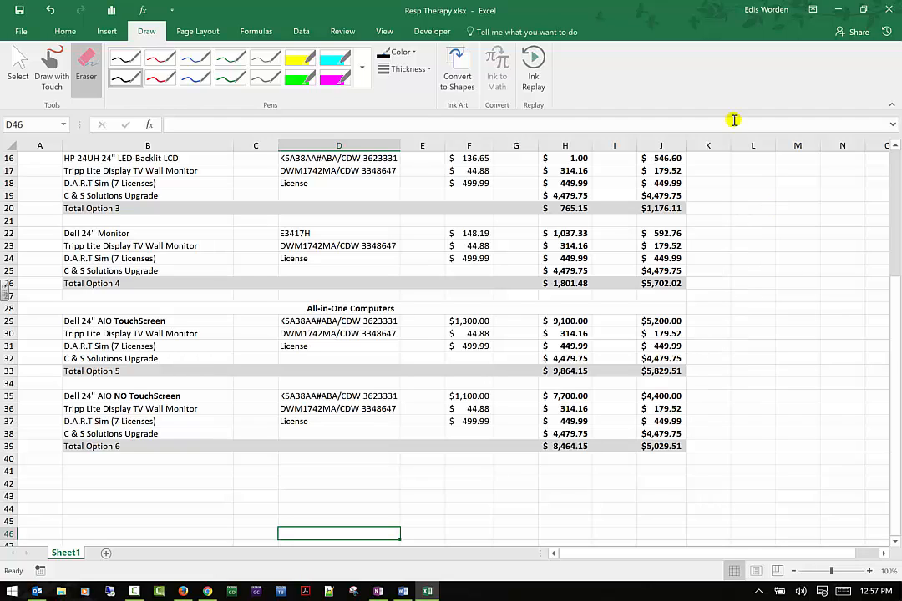
Handwrite the first name in blue ink over the blank cells beside the Option 4 rows
click(199, 75)
mouse_move(795, 214)
mouse_down()
mouse_move(755, 227)
mouse_move(749, 284)
mouse_move(783, 291)
mouse_move(861, 269)
mouse_move(860, 249)
mouse_up()
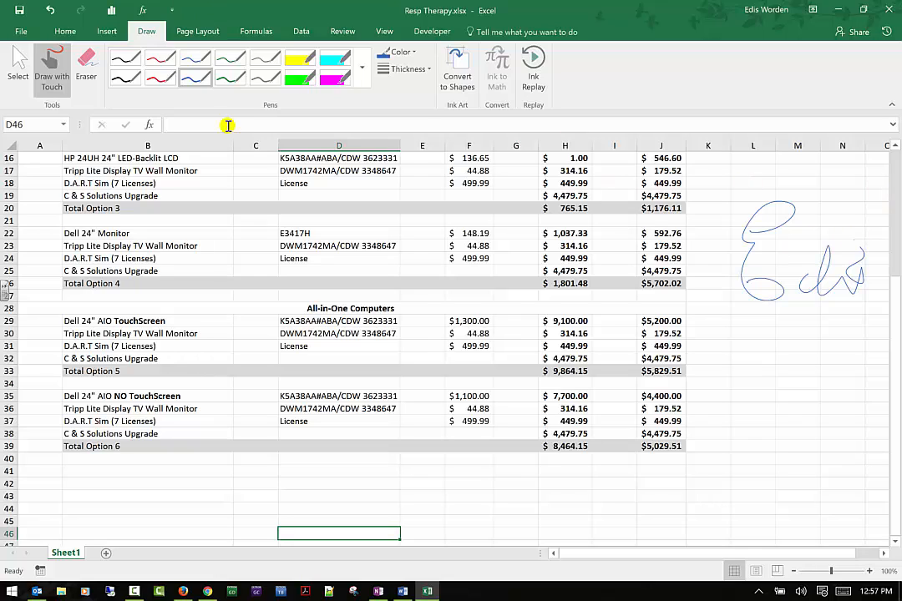
click(43, 66)
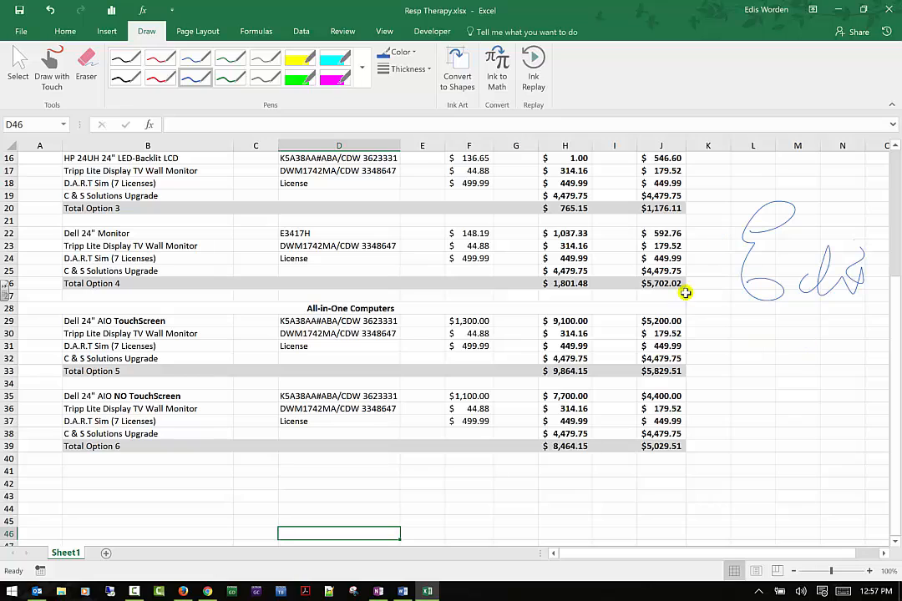
click(50, 74)
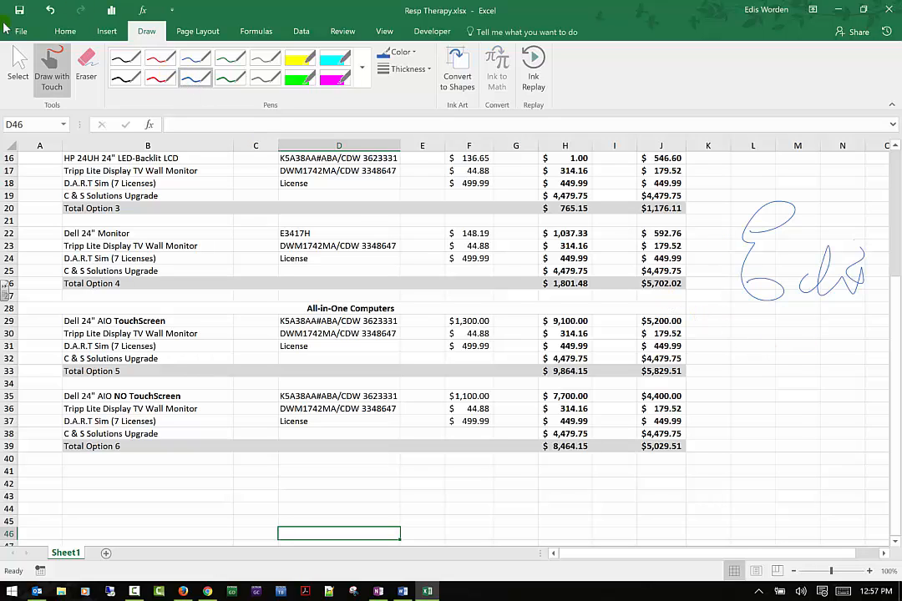
Handwrite the first name in red ink over the blank cells below the blue handwriting
click(195, 59)
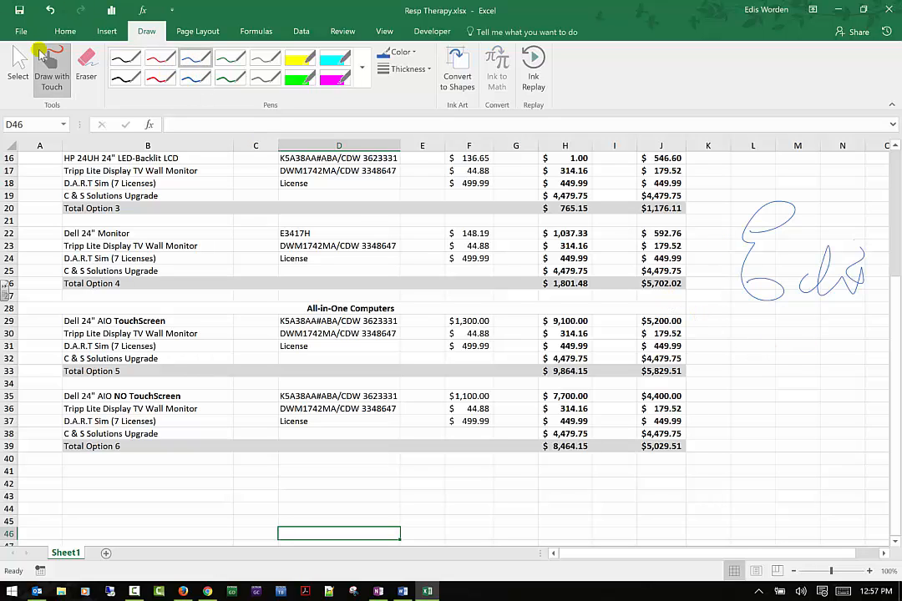
click(50, 67)
click(173, 75)
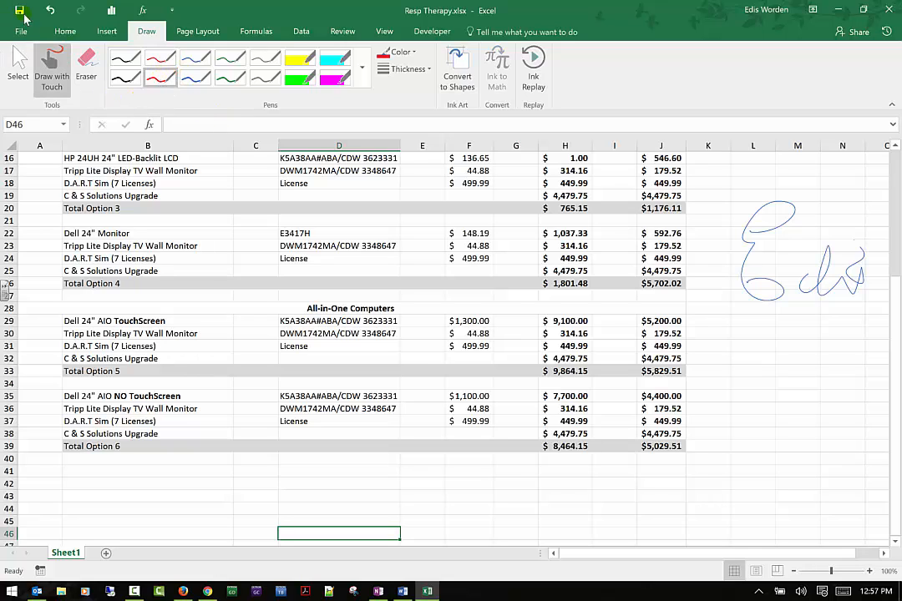
mouse_move(757, 344)
mouse_down()
mouse_move(747, 374)
mouse_move(761, 409)
mouse_move(857, 383)
mouse_up()
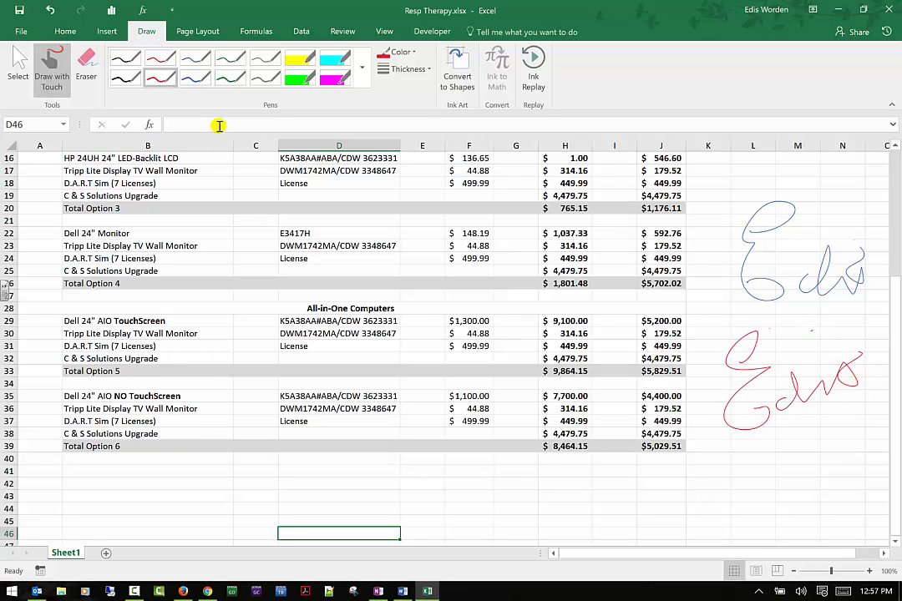
Look at the ink colors, switch to the grey pen and set its thickness to 4½ pt
click(413, 53)
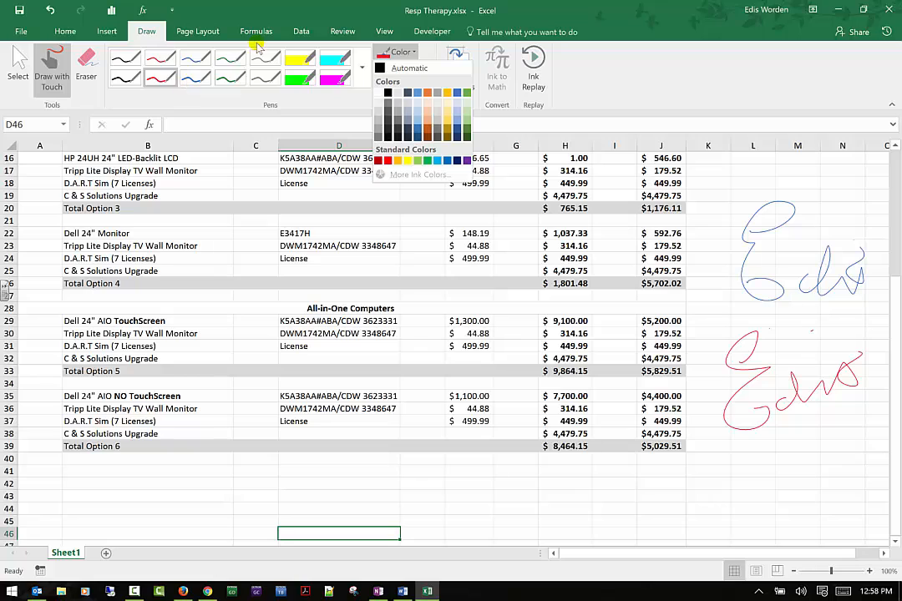
click(263, 75)
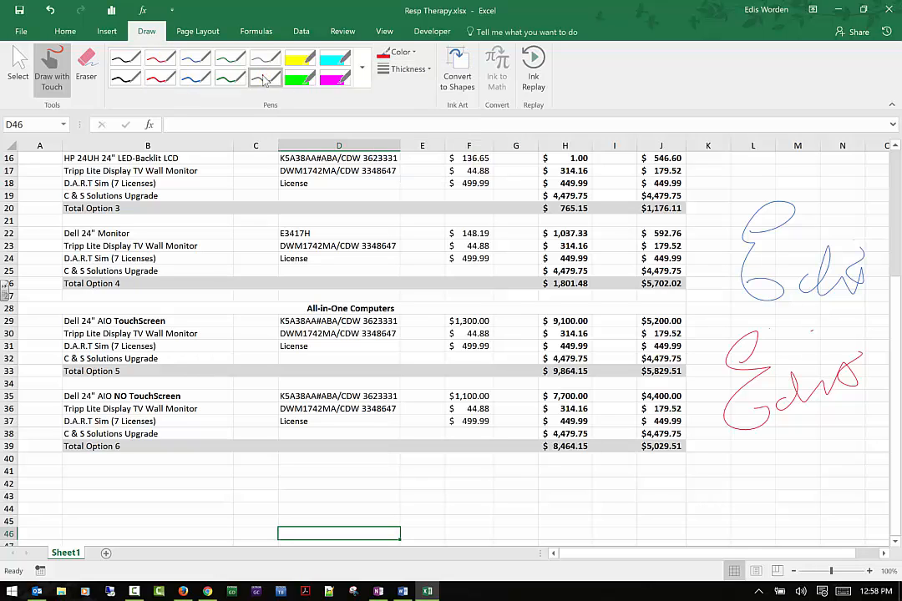
click(392, 70)
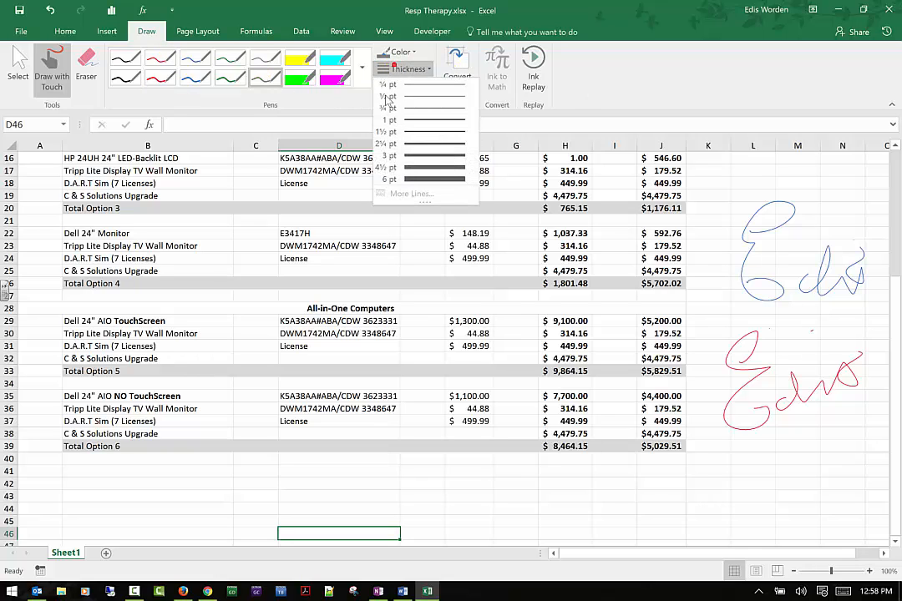
click(419, 173)
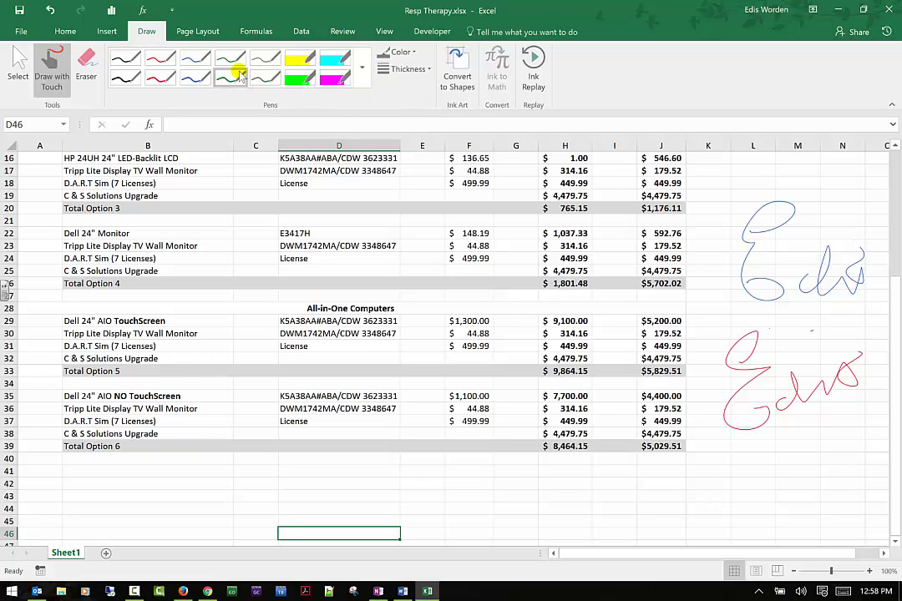
Draw a blue letter E below the Total Option 6 row, and a second one at 3 pt thickness in column E
click(194, 76)
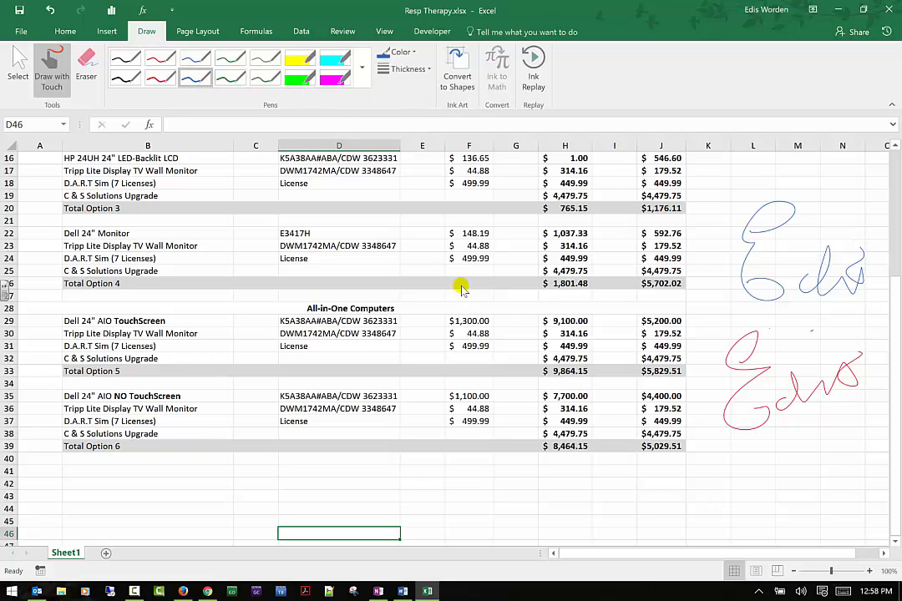
mouse_move(570, 459)
mouse_down()
mouse_move(551, 497)
mouse_move(605, 506)
mouse_up()
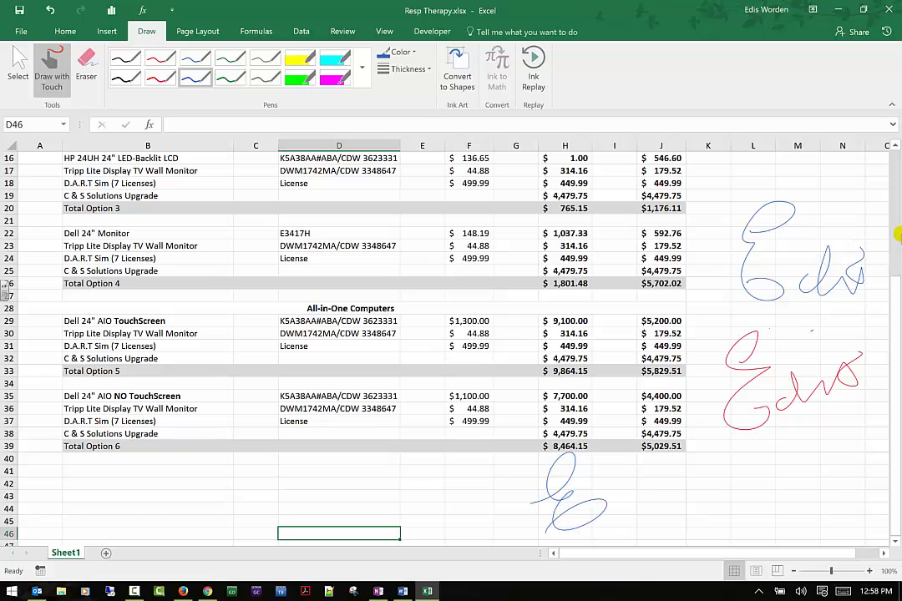
click(424, 67)
click(368, 157)
drag(425, 458, 435, 541)
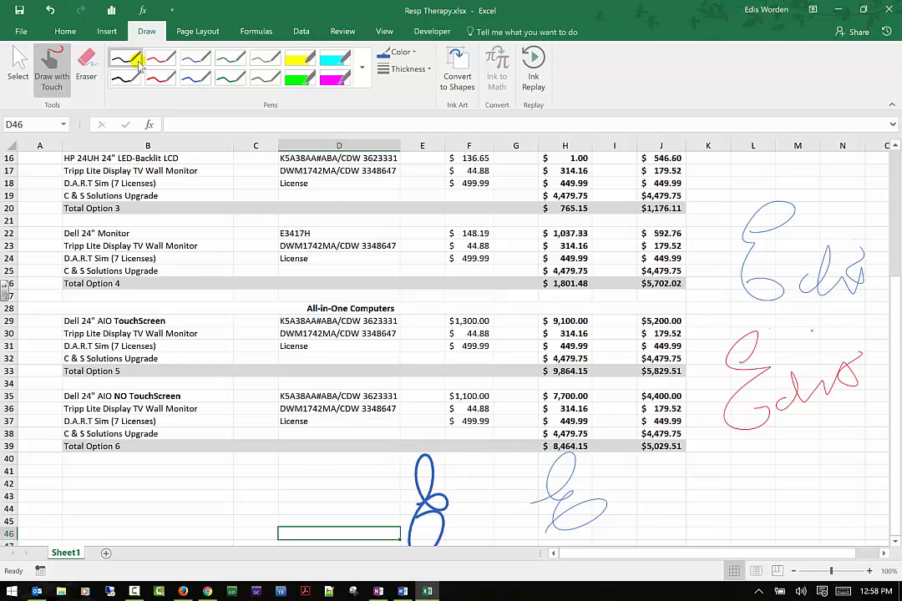
Erase both letter Es and the blue and red handwritten names from the sheet
click(86, 68)
drag(391, 508, 419, 511)
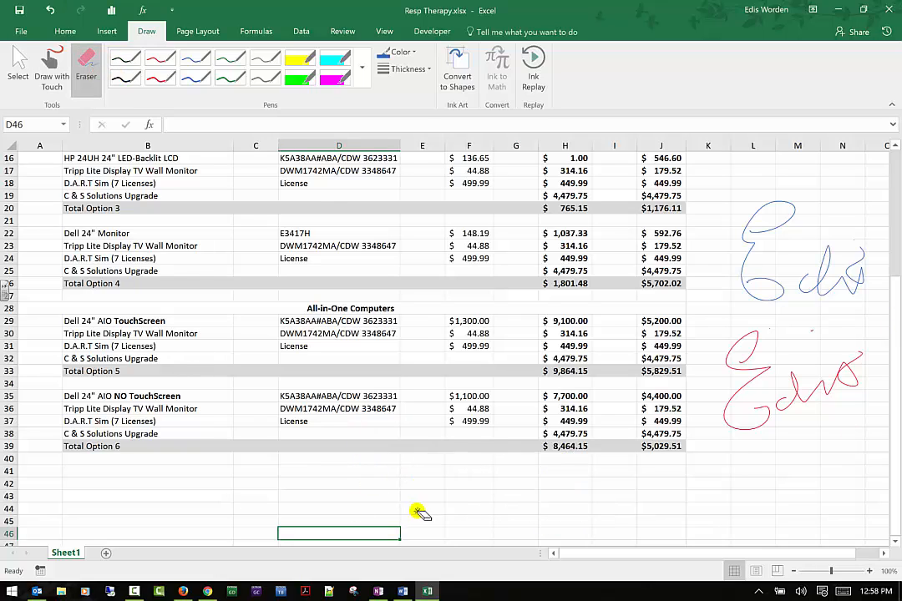
mouse_move(806, 368)
mouse_down()
mouse_move(796, 391)
mouse_move(756, 351)
mouse_move(727, 367)
mouse_move(769, 275)
mouse_move(892, 288)
mouse_move(862, 288)
mouse_up()
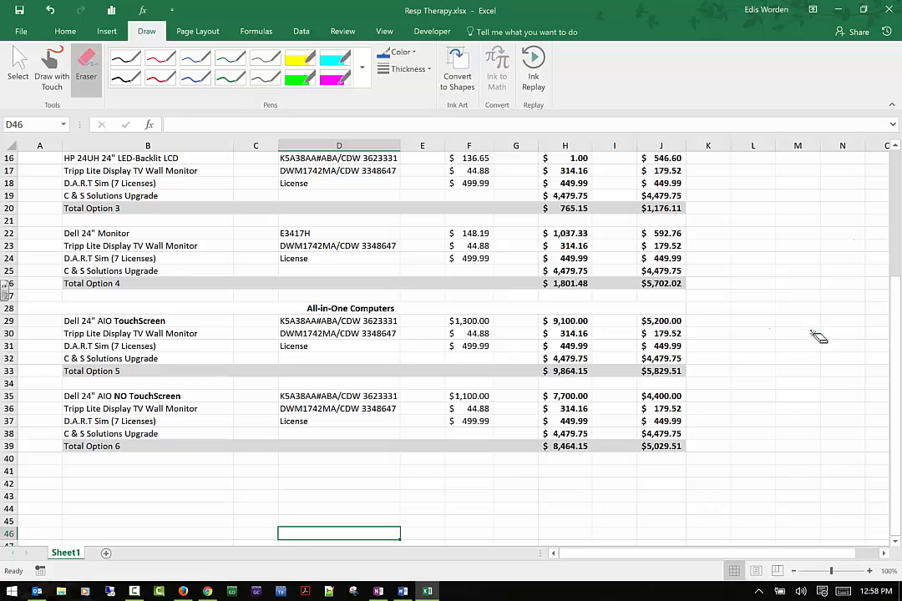
click(866, 345)
Draw a capital letter I in thick blue ink across columns K to M using three separate strokes
click(53, 65)
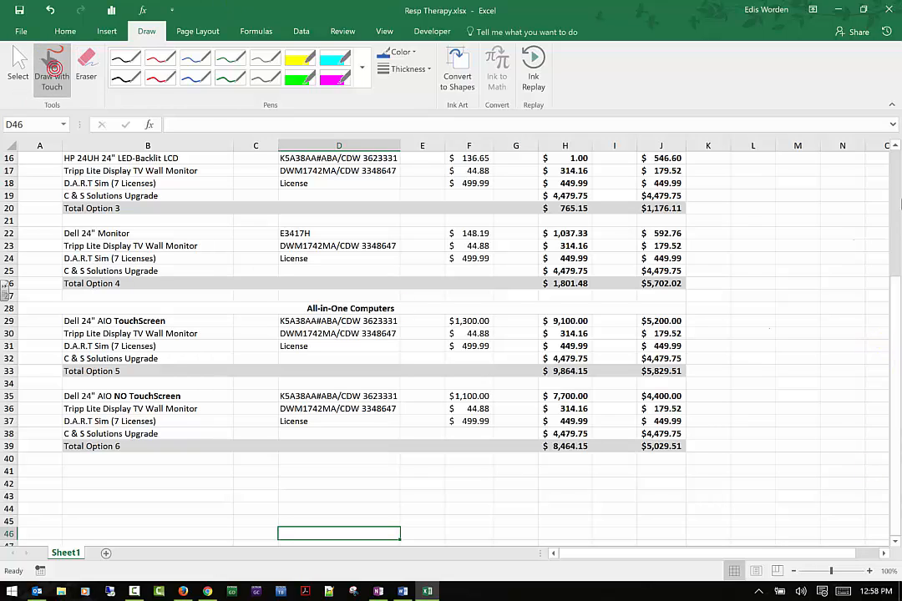
drag(774, 236, 769, 322)
drag(728, 348, 821, 318)
drag(733, 240, 794, 210)
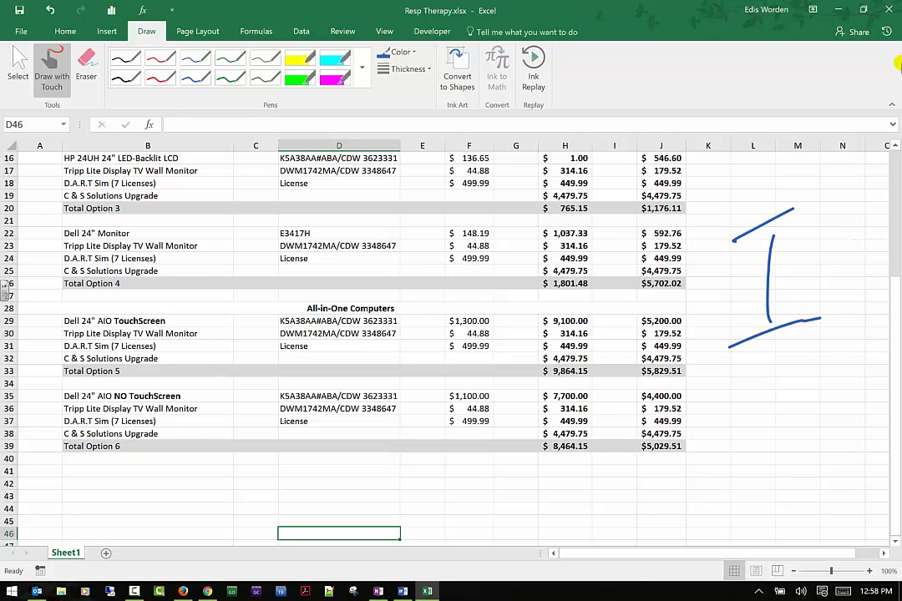
Erase the letter I one stroke at a time
click(76, 68)
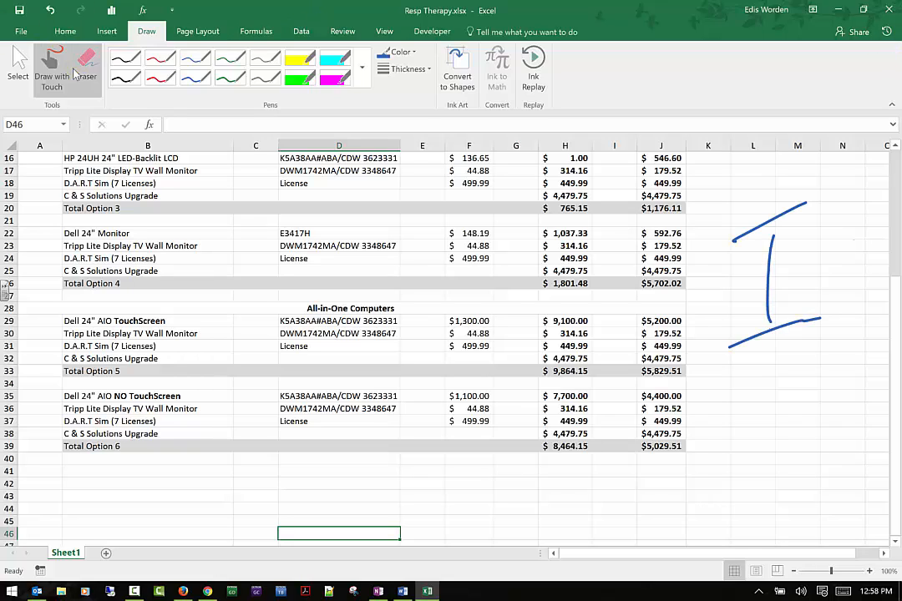
click(770, 284)
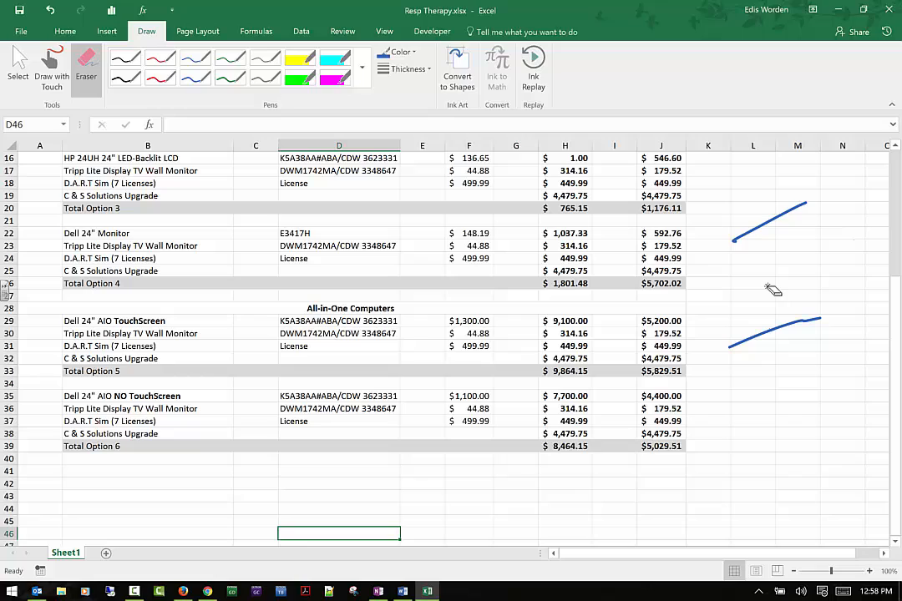
click(792, 213)
click(764, 337)
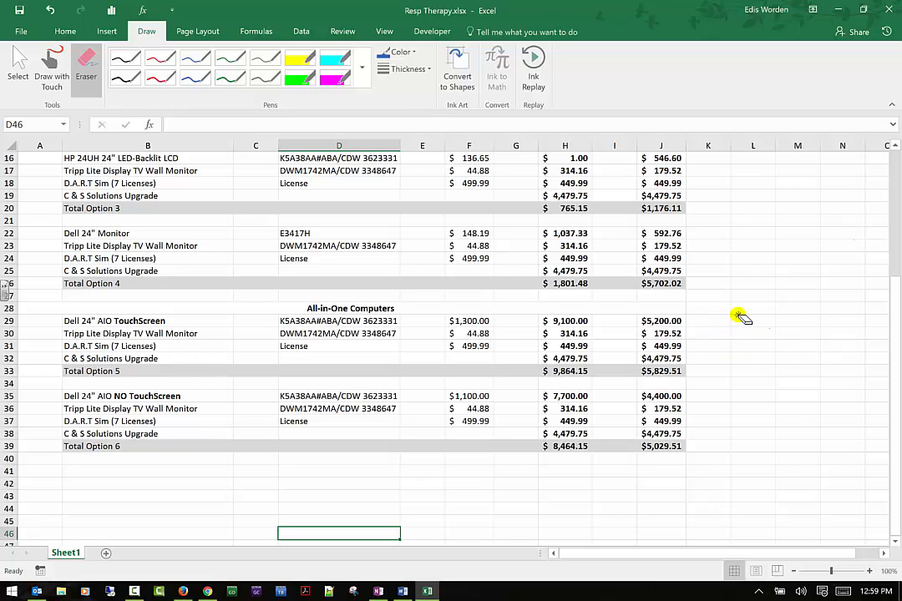
Draw a freehand square in thick blue ink over the blank cells in columns L and M, rows 25 to 29
click(51, 71)
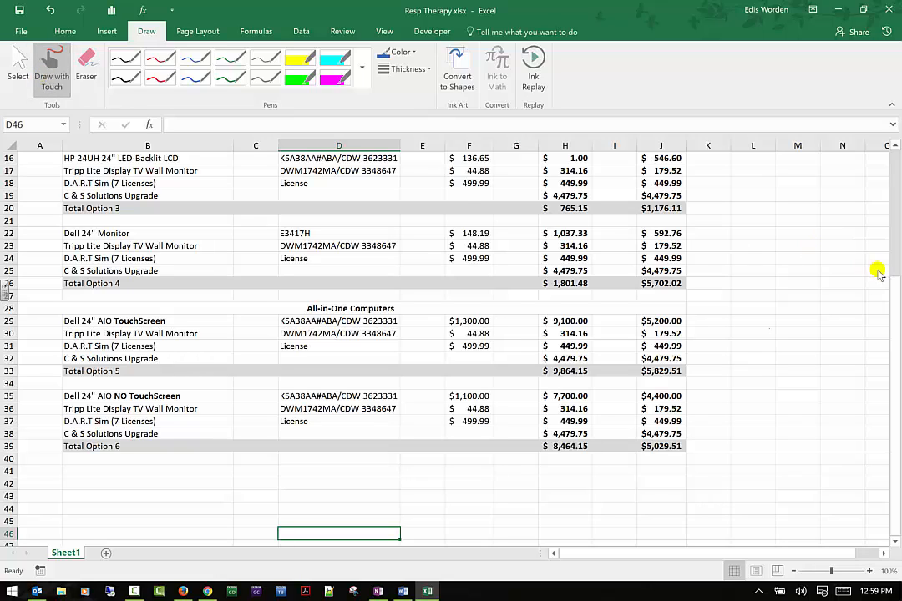
drag(742, 265, 739, 326)
drag(807, 267, 741, 327)
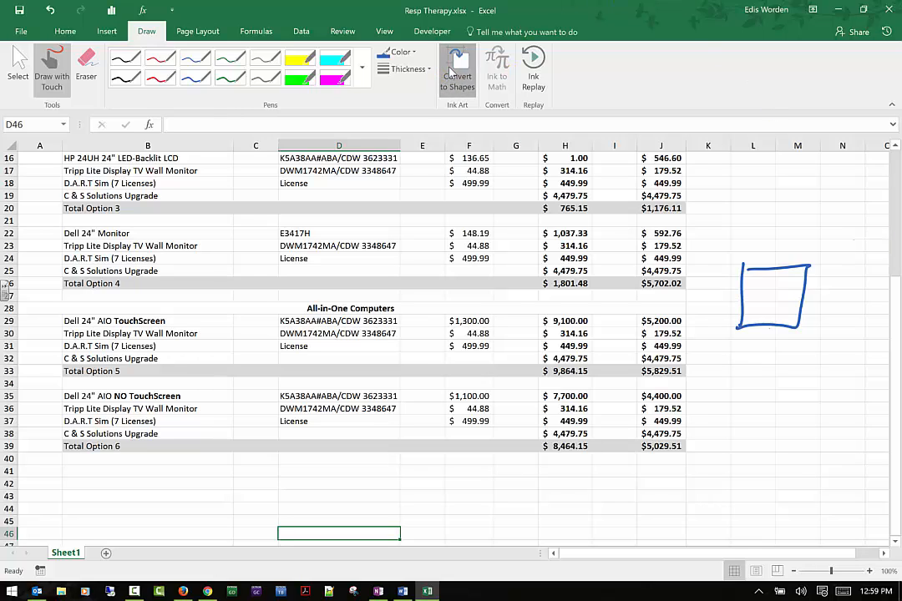
Switch from drawing to selection mode and try to select the blue square by selecting the cells around it
click(18, 67)
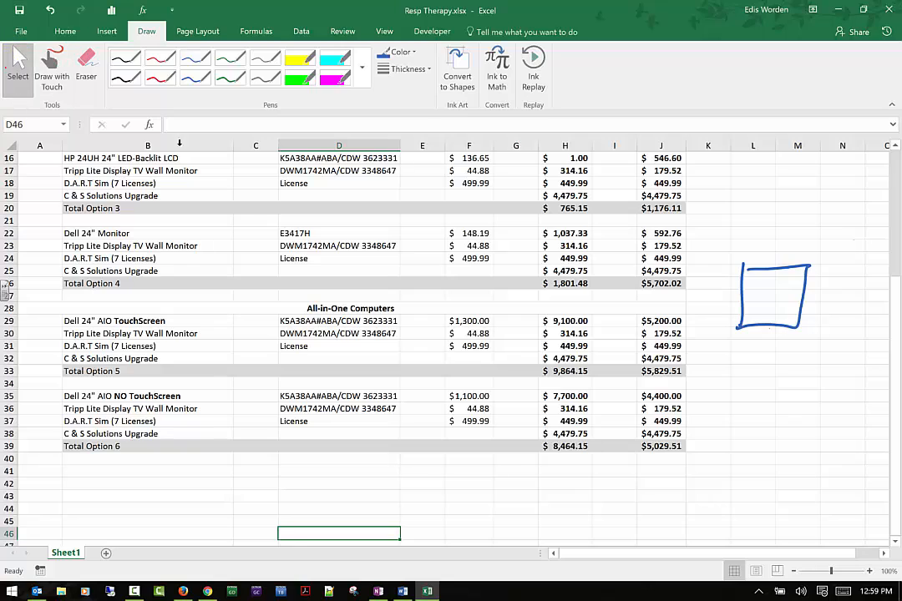
mouse_move(712, 222)
mouse_down()
mouse_move(865, 380)
mouse_move(866, 370)
mouse_up()
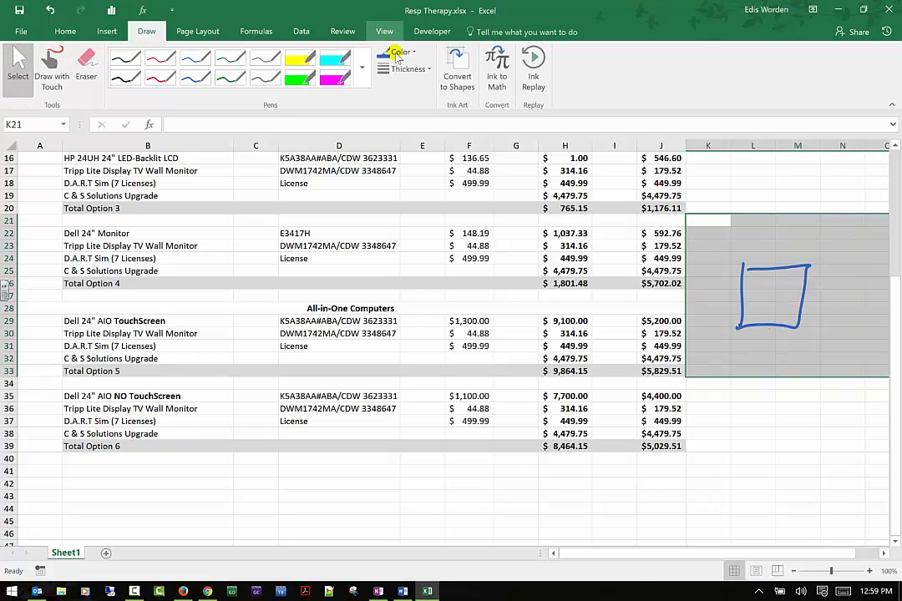
right_click(458, 78)
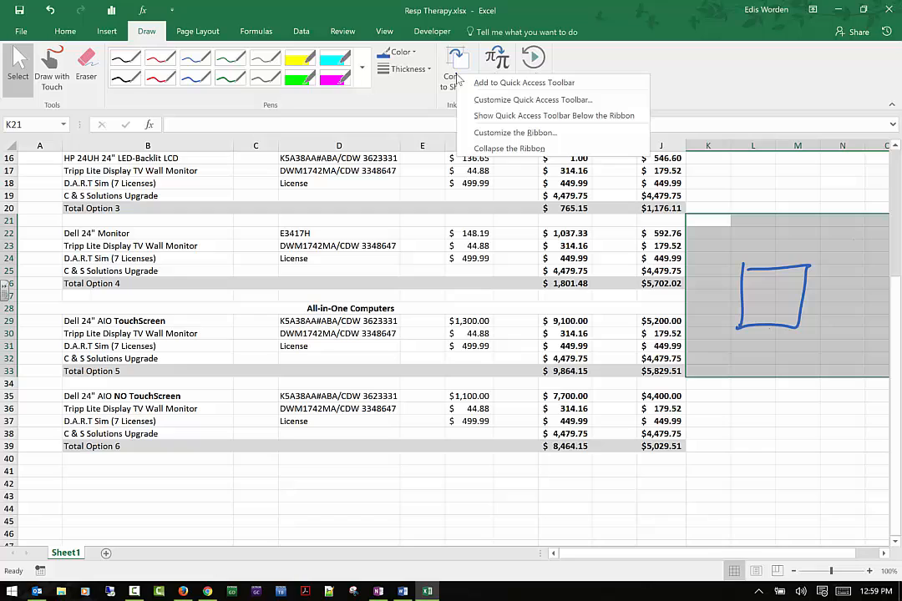
click(872, 96)
click(768, 240)
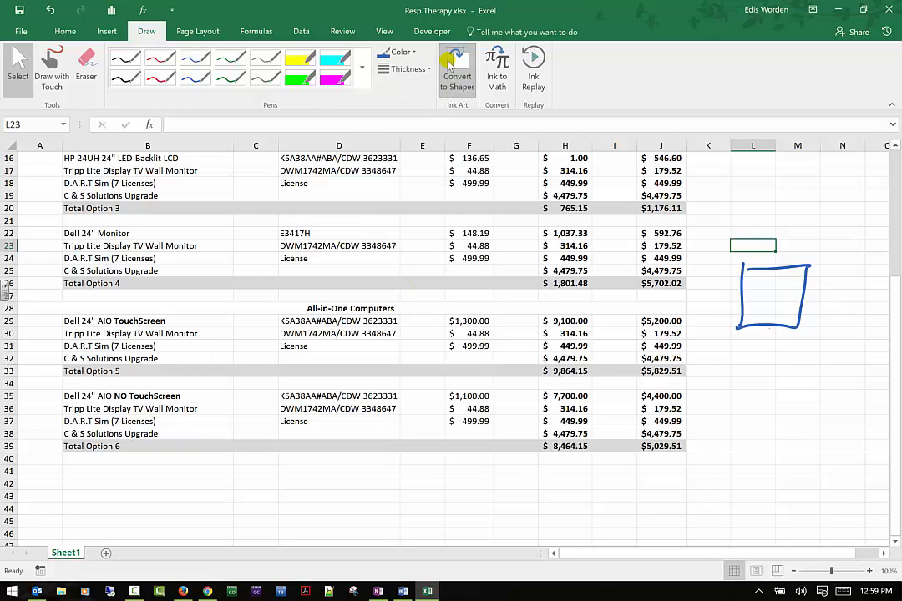
click(661, 271)
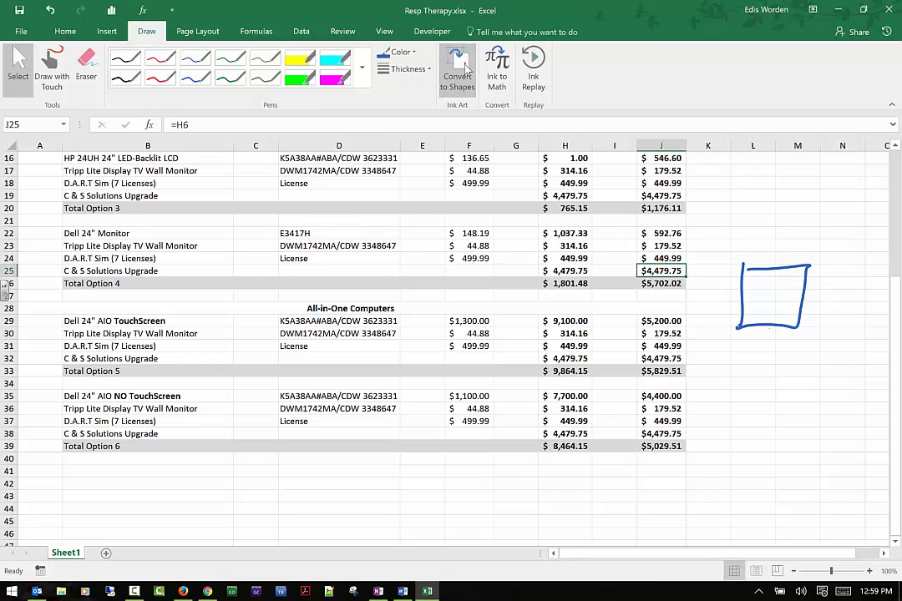
Select the freehand blue square, try to convert it to a shape, and delete it from the sheet
click(757, 269)
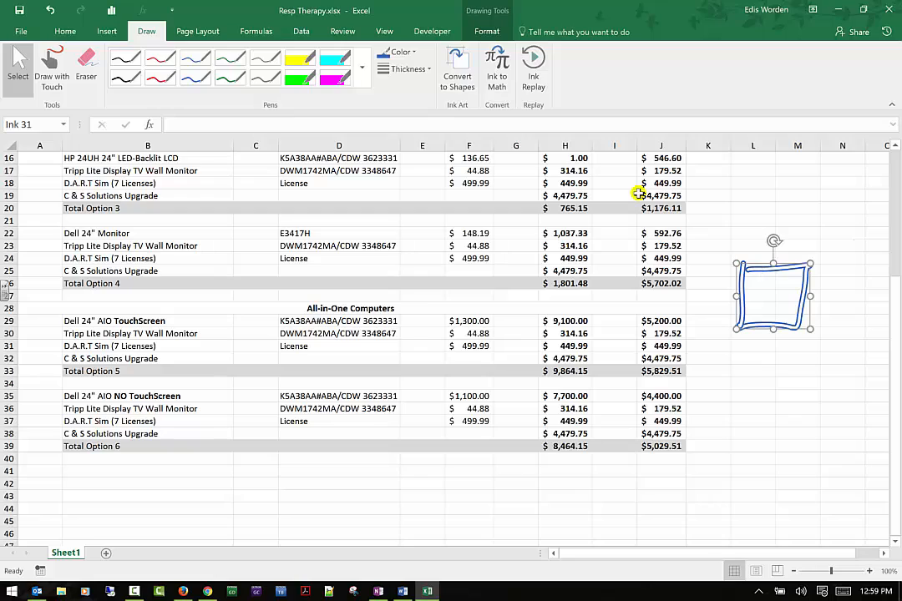
click(468, 88)
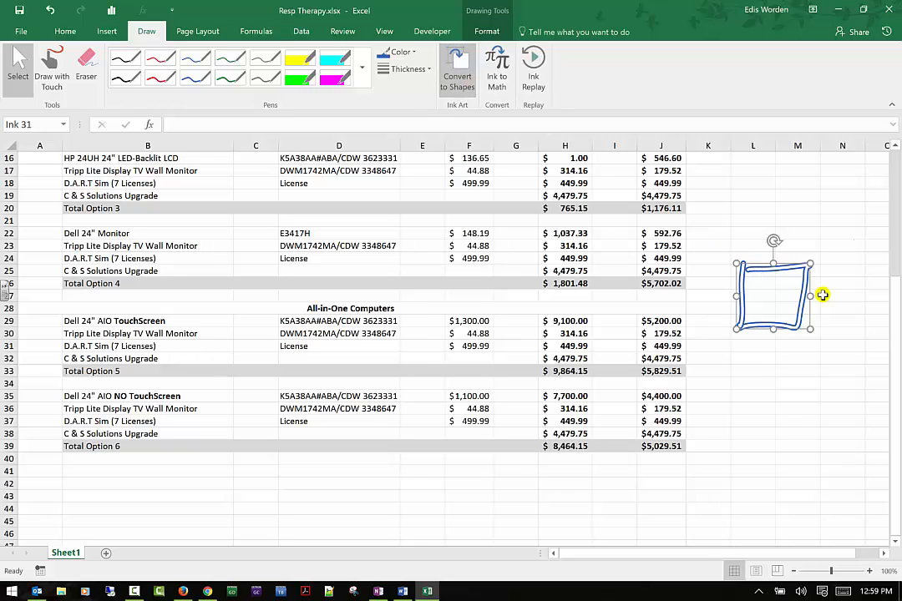
key(Delete)
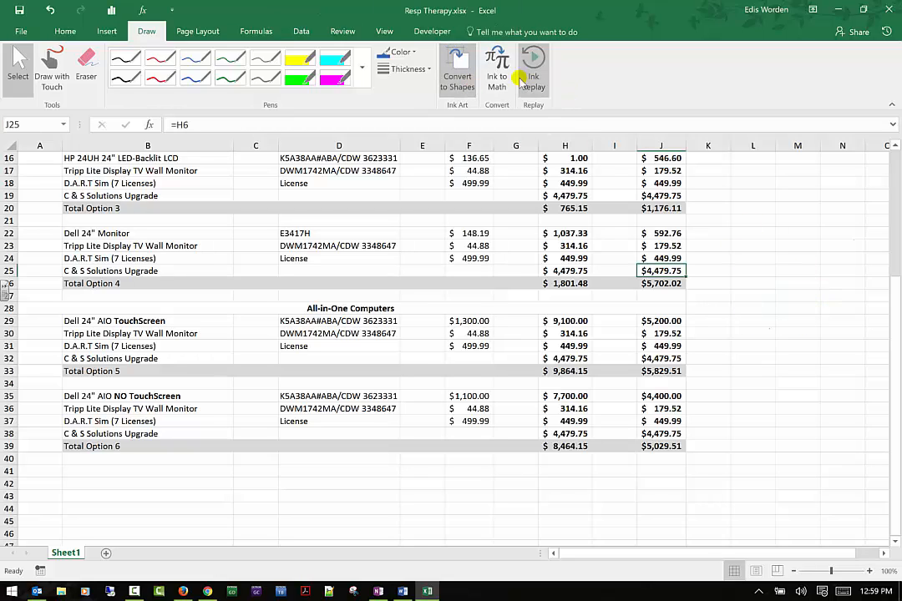
Open Ink to Math and handwrite the equation 2 + 2 = 4 − 6x in the writing area
click(490, 75)
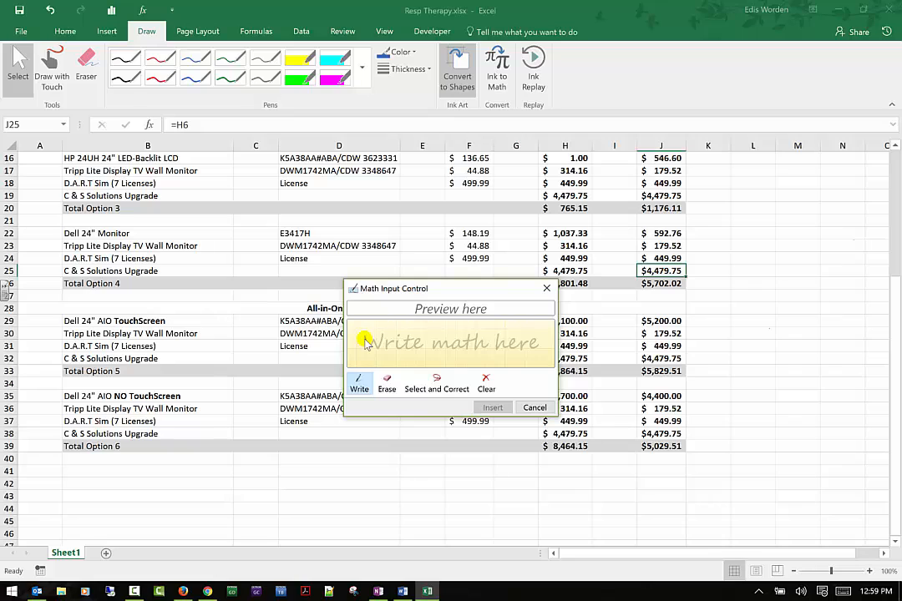
mouse_move(365, 343)
mouse_down()
mouse_move(377, 339)
mouse_move(368, 359)
mouse_move(416, 368)
mouse_up()
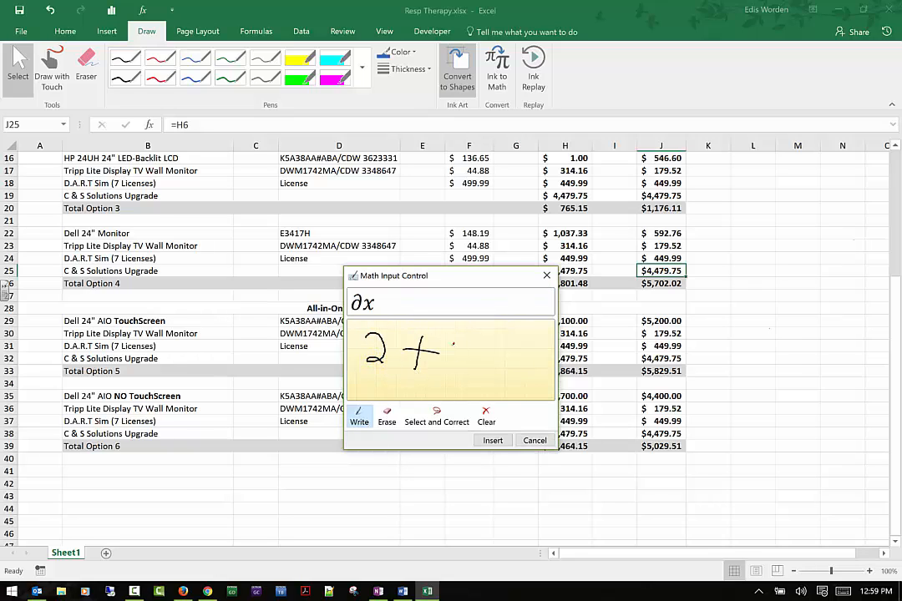
drag(452, 341, 479, 405)
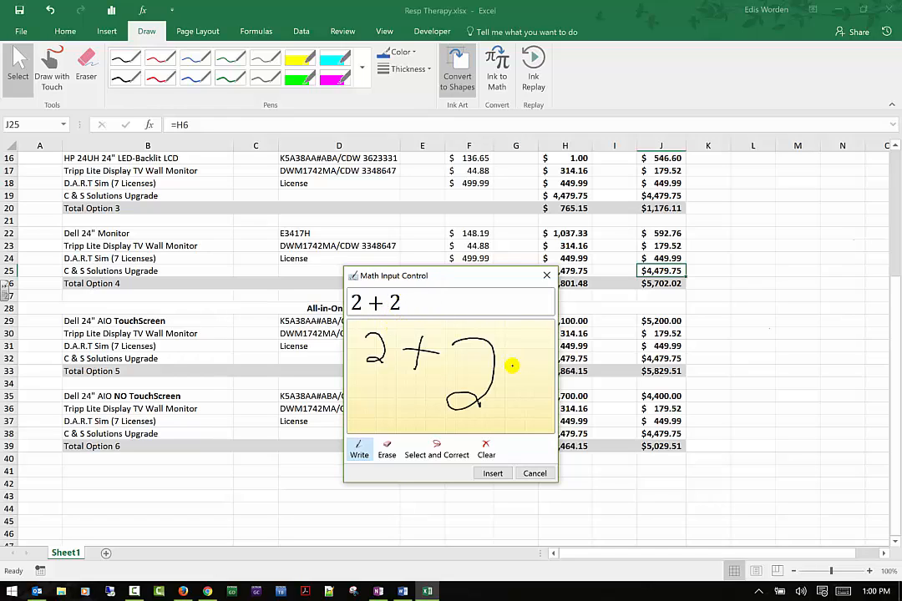
mouse_move(504, 368)
mouse_down()
mouse_move(573, 365)
mouse_move(566, 387)
mouse_move(634, 366)
mouse_move(660, 396)
mouse_move(666, 387)
mouse_up()
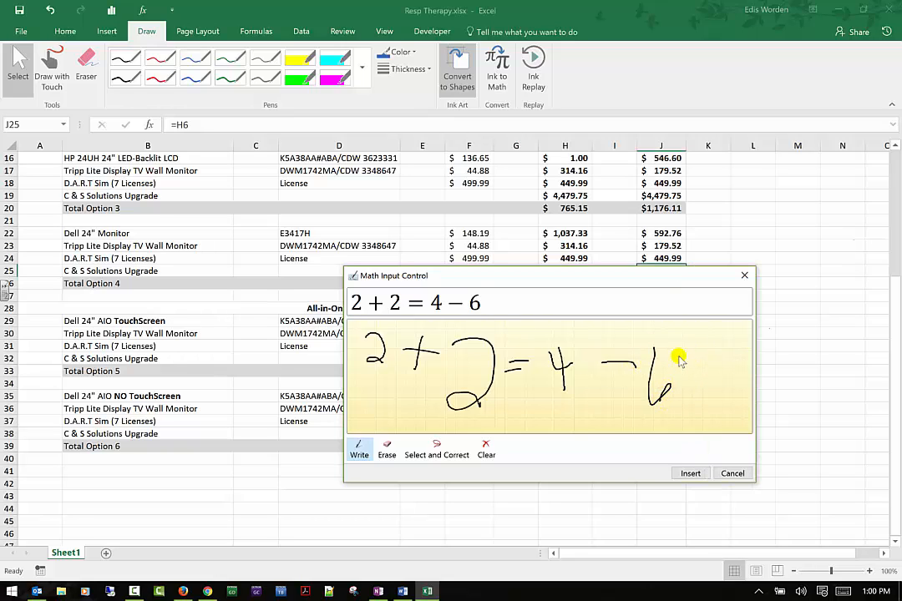
mouse_move(680, 359)
mouse_down()
mouse_move(657, 397)
mouse_move(686, 395)
mouse_up()
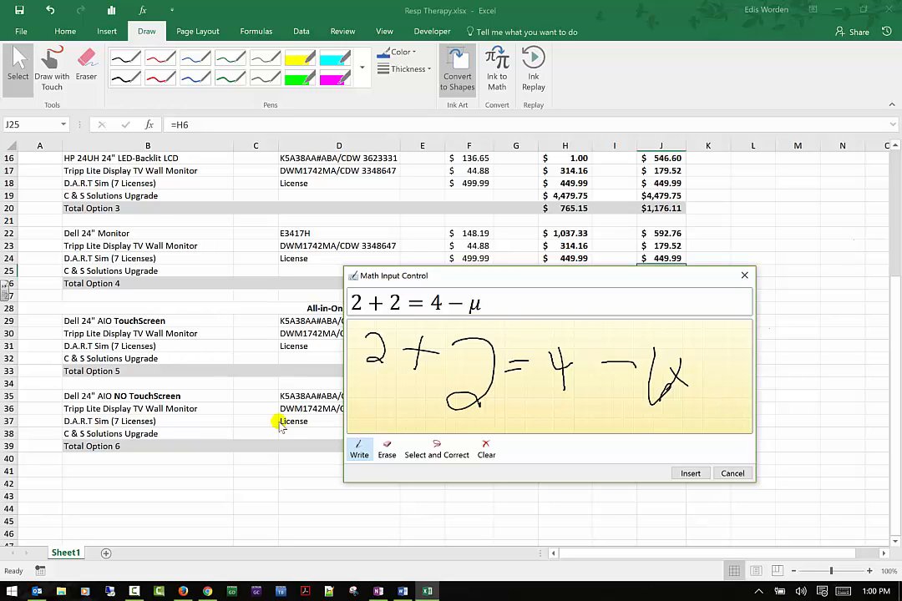
Erase the − 6x part of the handwritten equation and check the recognition alternatives for the 4 without changing it
click(387, 450)
mouse_move(685, 390)
mouse_down()
mouse_move(694, 386)
mouse_move(678, 374)
mouse_move(644, 372)
mouse_move(654, 389)
mouse_move(634, 392)
mouse_up()
click(429, 453)
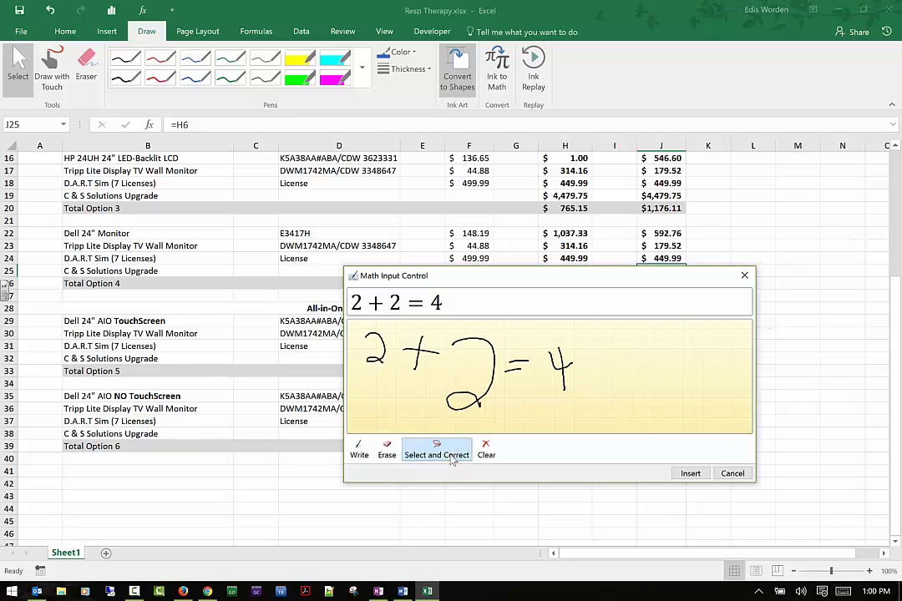
mouse_move(593, 342)
mouse_down()
mouse_move(570, 396)
mouse_move(542, 344)
mouse_up()
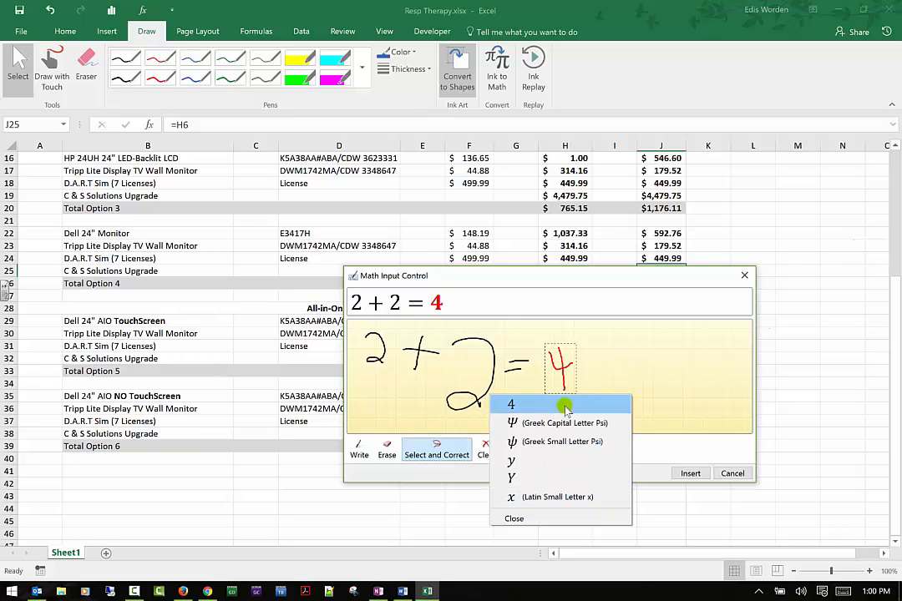
click(675, 343)
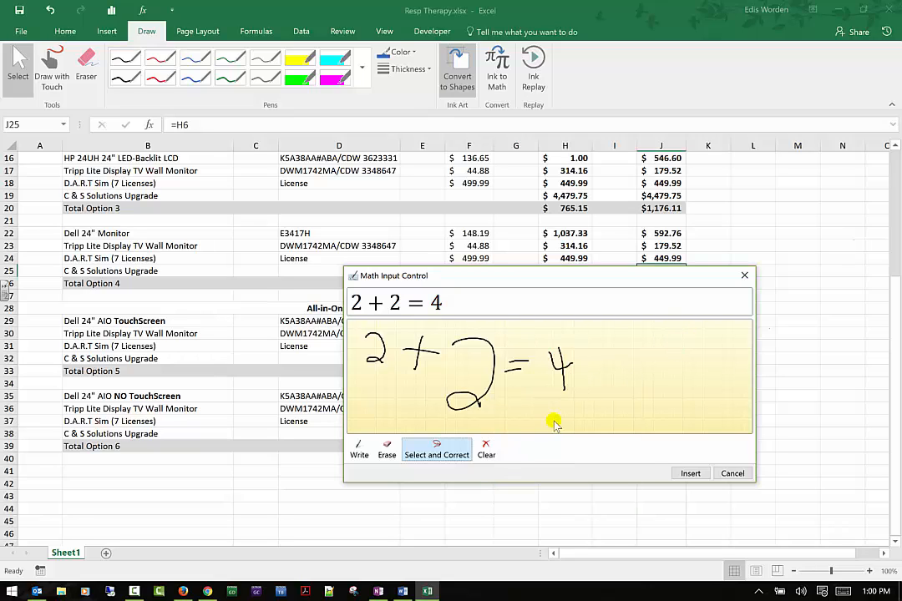
Clear the handwritten equation and close the Math Input Control without inserting anything, also after reopening it once
click(486, 451)
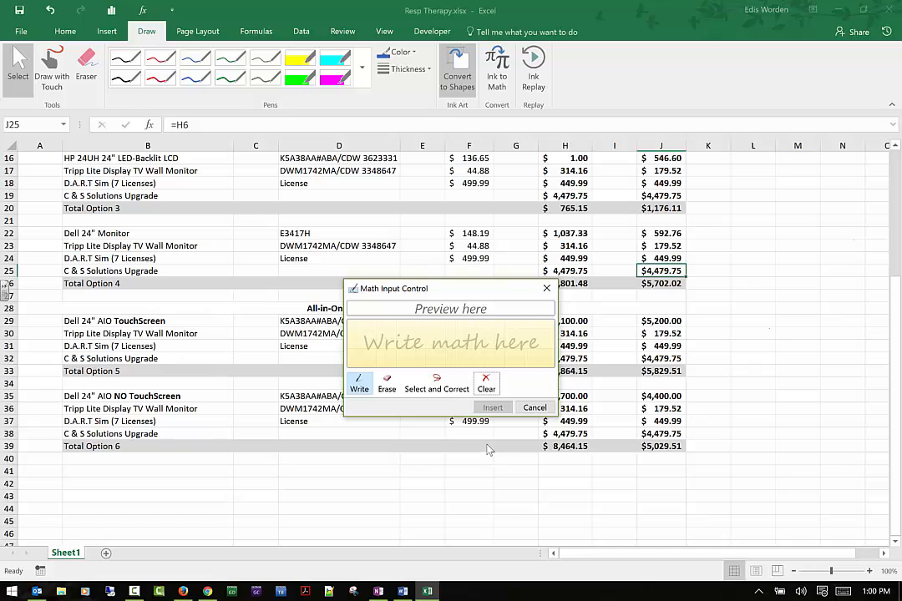
click(543, 289)
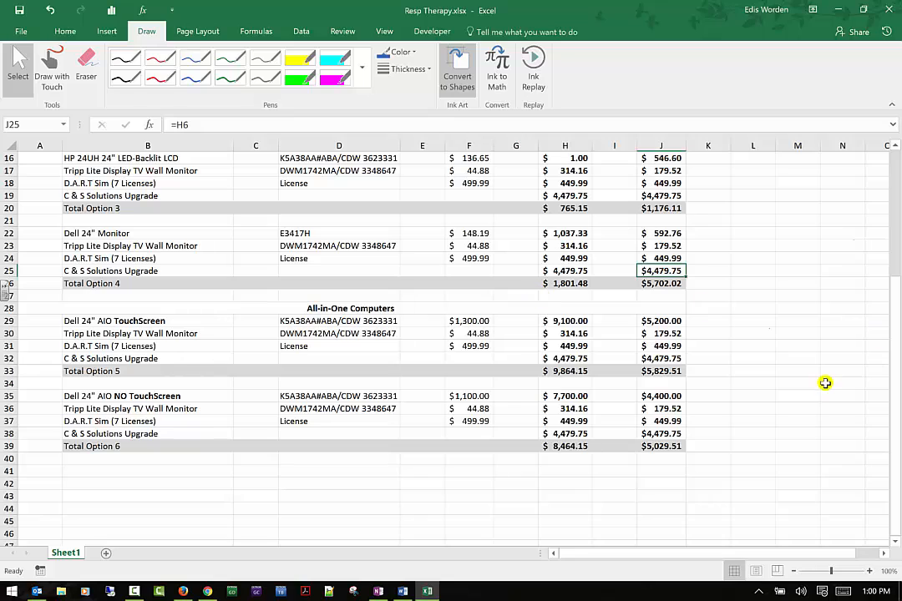
click(497, 71)
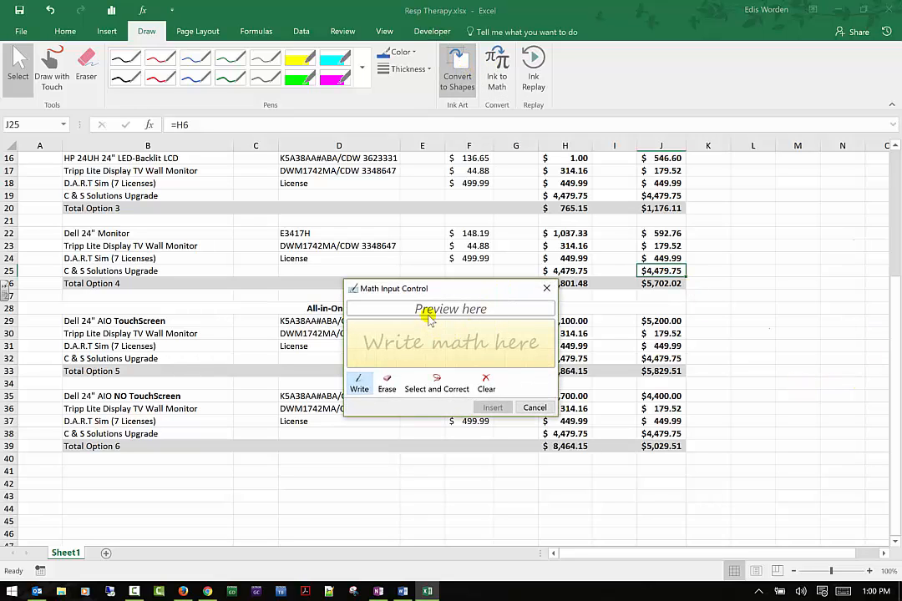
click(547, 289)
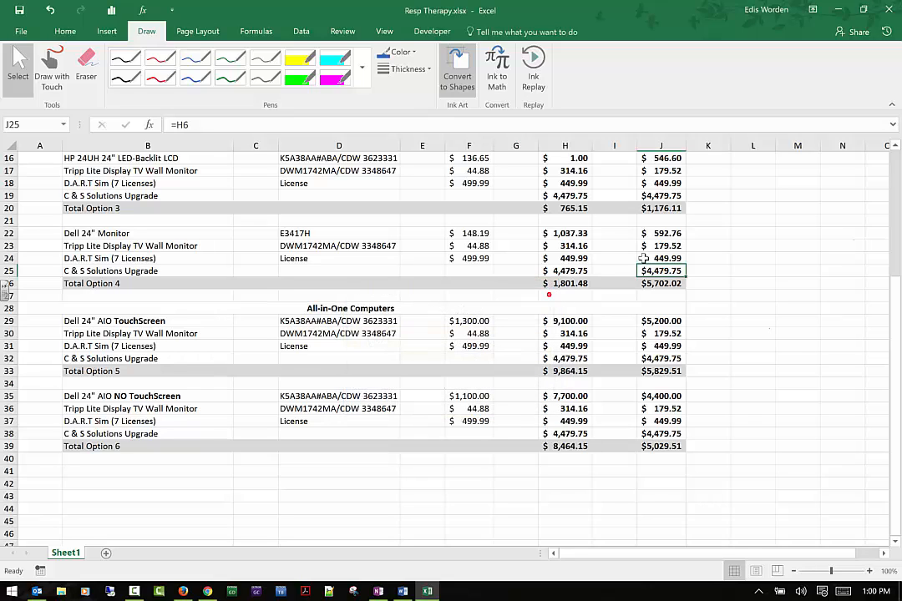
Handwrite a first name with the blue pen over the blank cells in columns K to N, rows 28 to 34
click(766, 268)
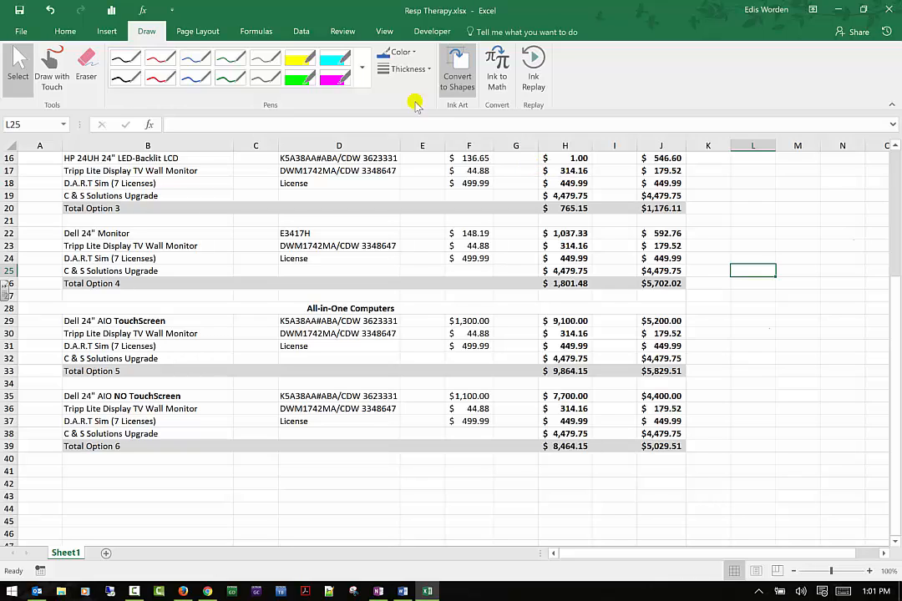
click(537, 68)
click(194, 78)
mouse_move(731, 327)
mouse_down()
mouse_move(693, 344)
mouse_move(716, 378)
mouse_move(785, 347)
mouse_move(851, 344)
mouse_move(844, 334)
mouse_up()
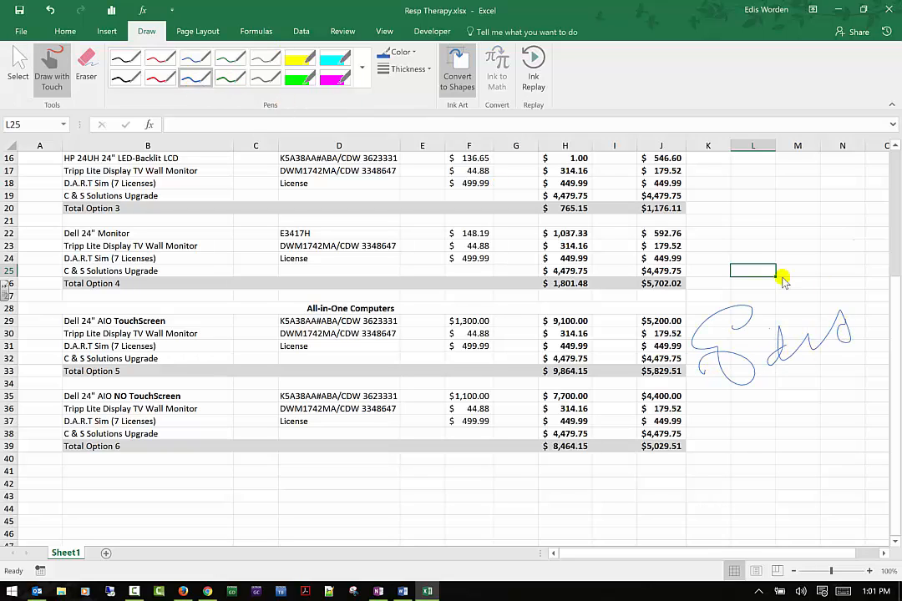
click(801, 301)
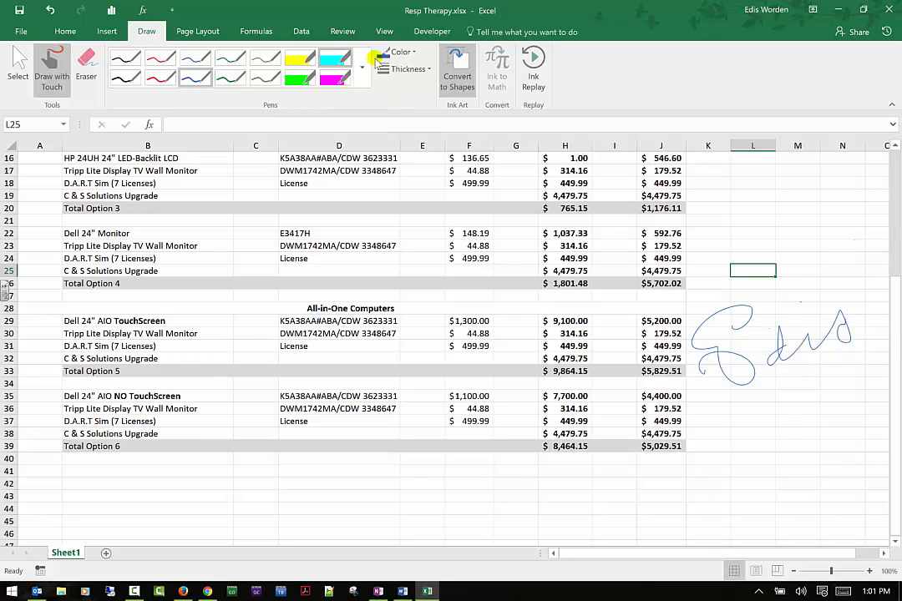
Open Ink Replay and play back the strokes of the handwritten name
click(527, 79)
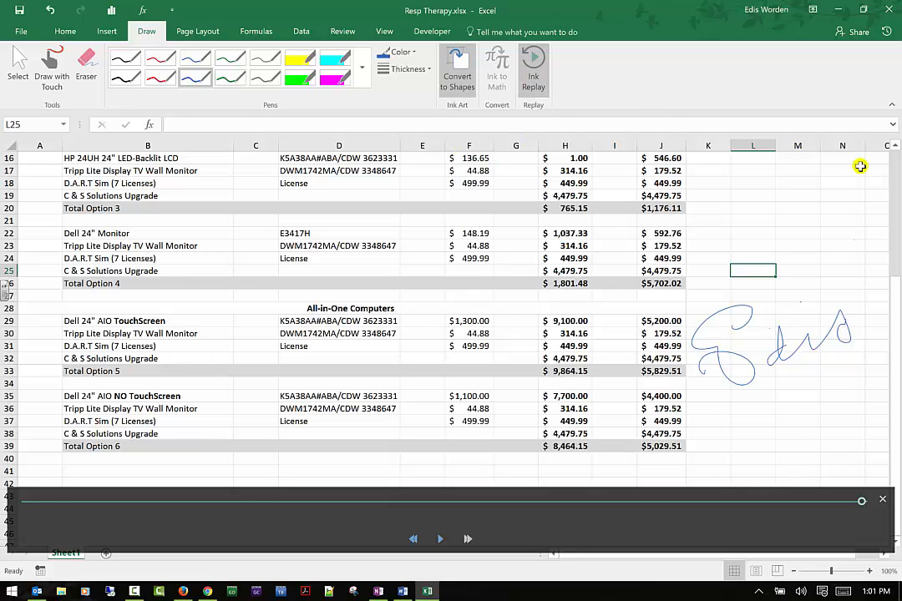
click(440, 539)
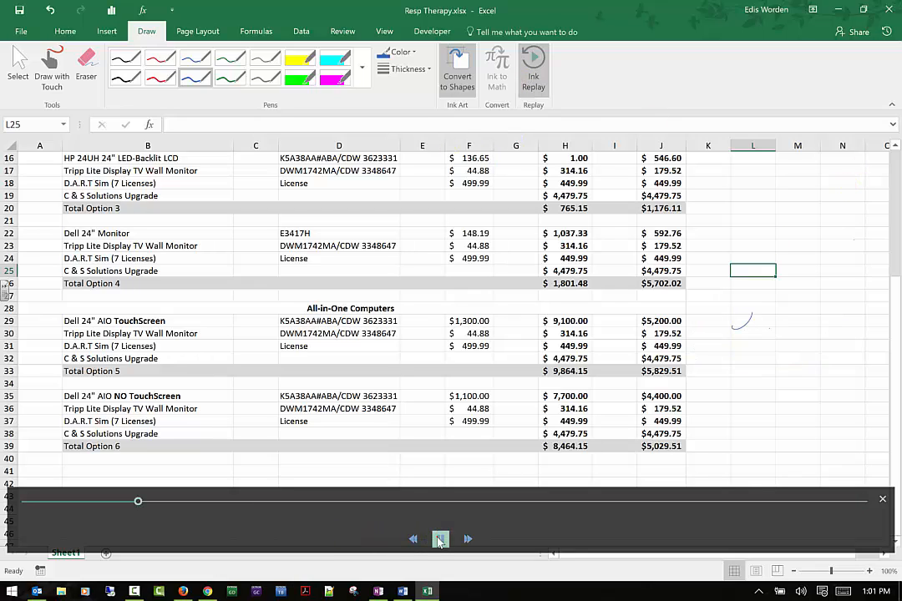